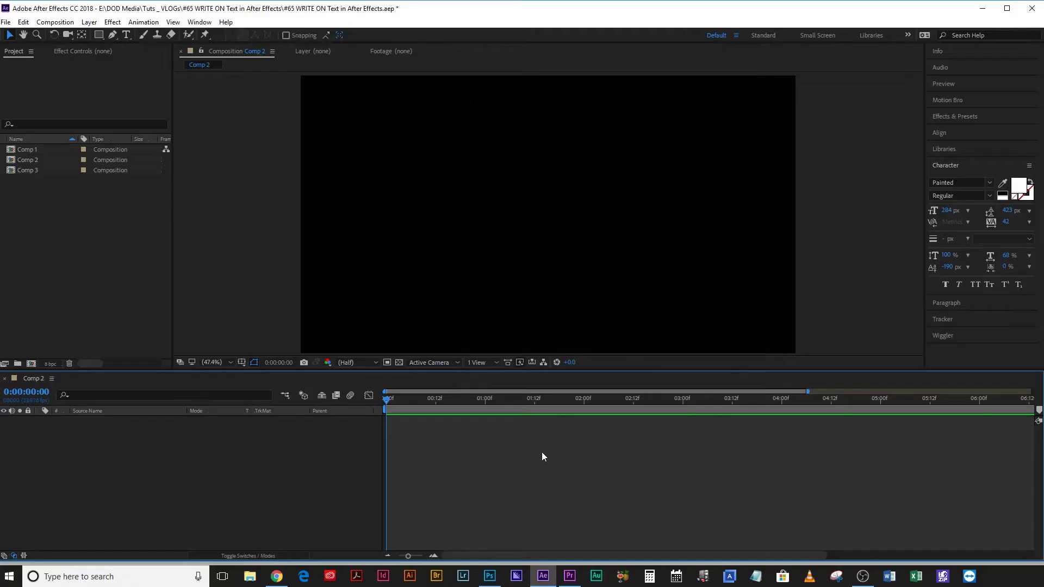
# Open Comp 2's Composition Settings (1920×1080, 23.976 fps, 10 seconds, black background)
pyautogui.hotkey('ctrl', 'k')
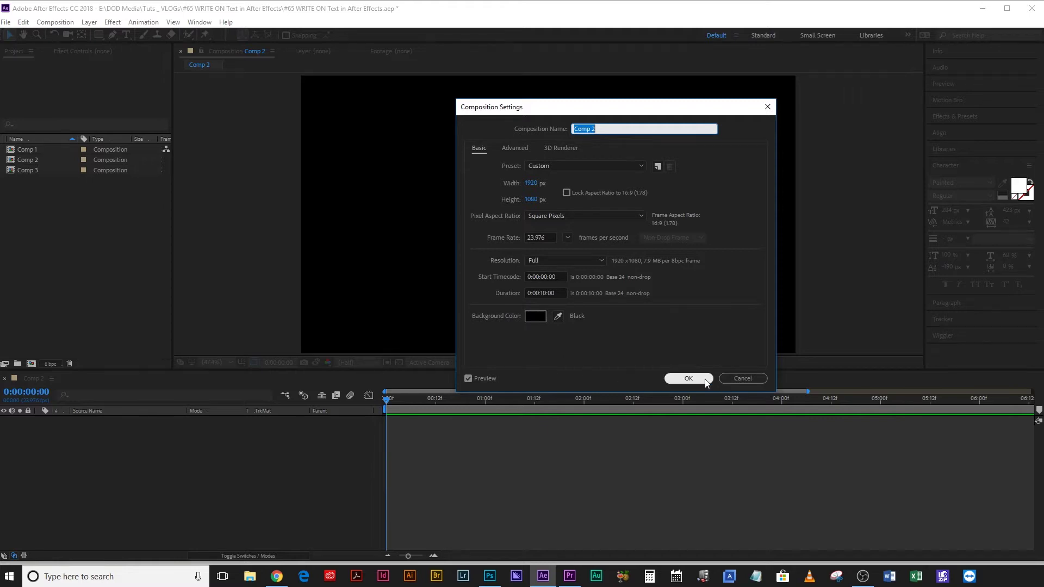
# Confirm Comp 2's settings unchanged and create a new empty text layer in the comp
pyautogui.click(689, 378)
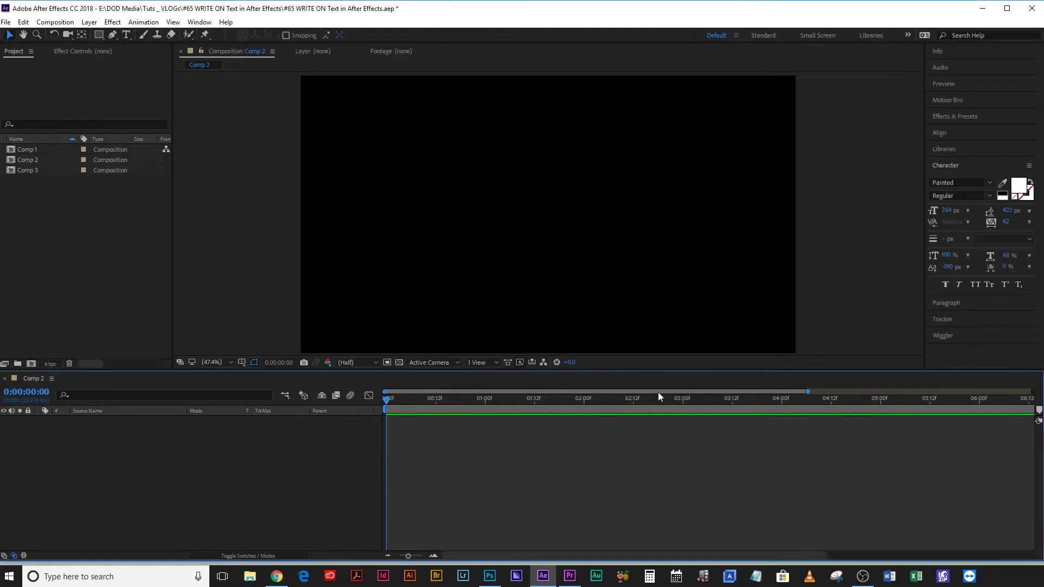
pyautogui.doubleClick(126, 34)
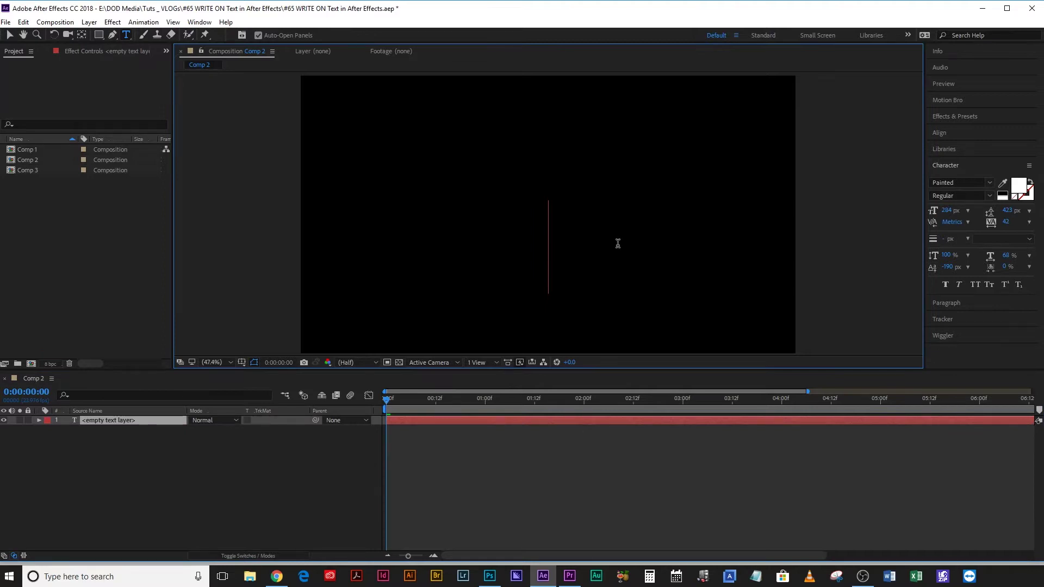
# Enter the text 'Subscribe!' and nudge it up slightly in the comp
pyautogui.write('Subscribe!')
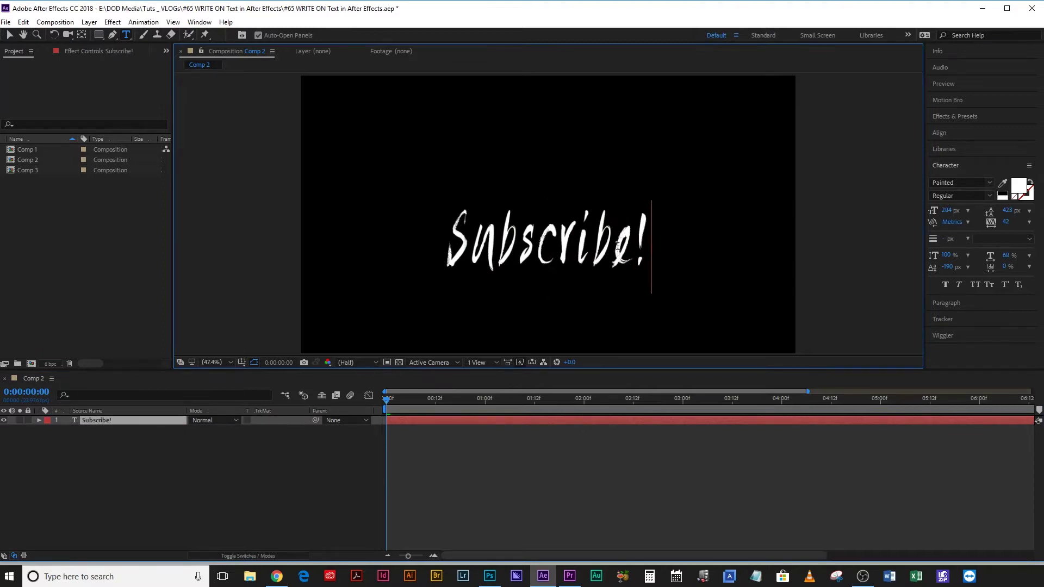
pyautogui.hotkey('ctrl', 'Return')
pyautogui.press('v')
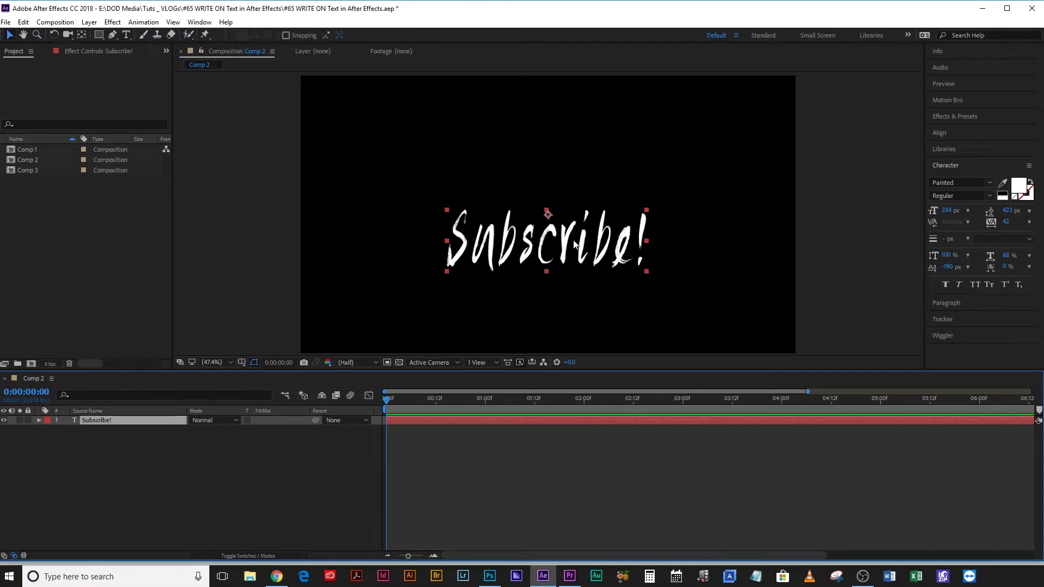
pyautogui.moveTo(572, 241); pyautogui.dragTo(575, 221)
# Scale the Subscribe! text layer up to 176%
pyautogui.press('s')
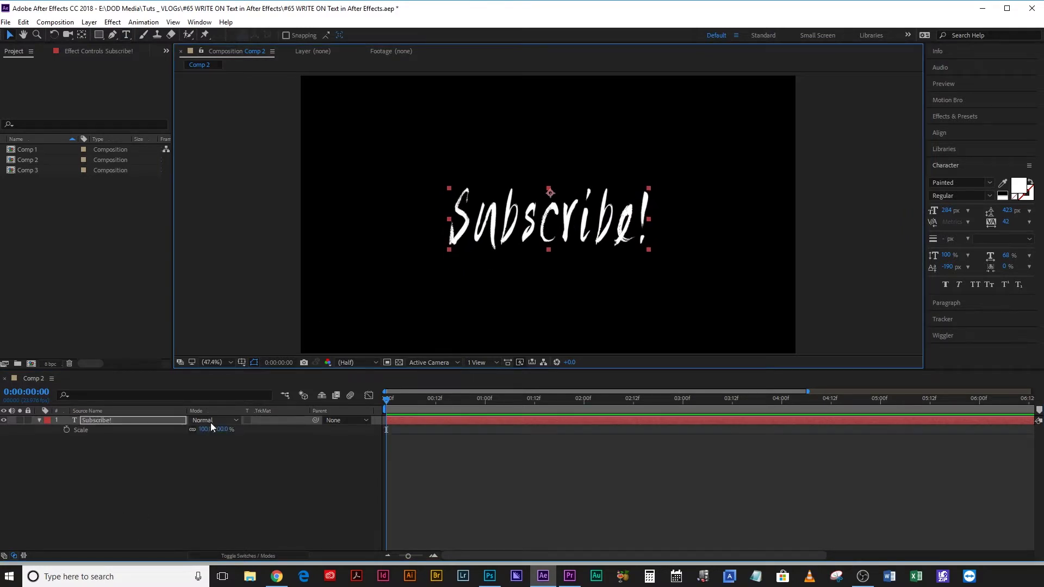
pyautogui.moveTo(207, 430); pyautogui.dragTo(241, 430)
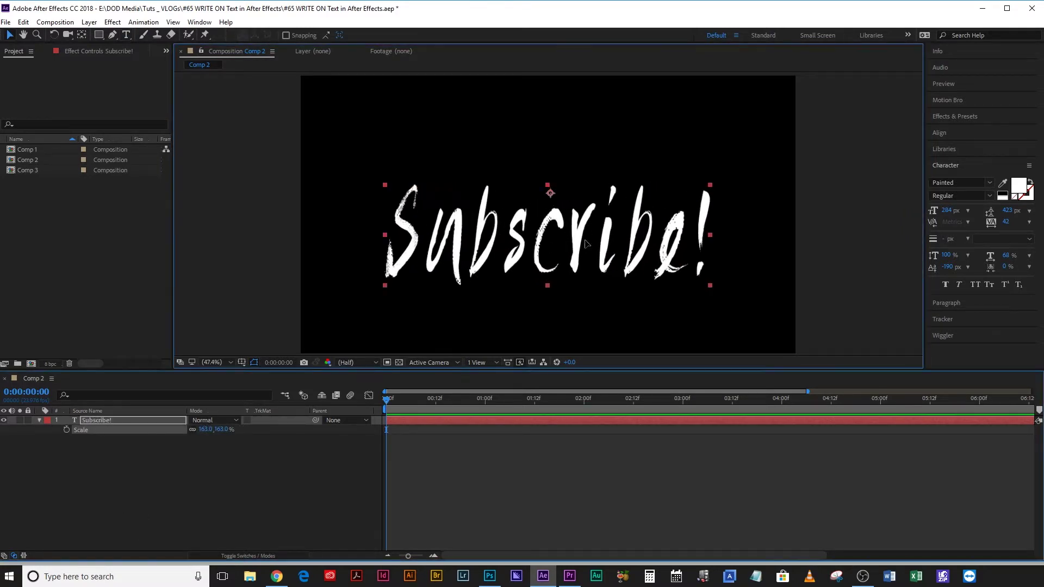
pyautogui.moveTo(206, 431); pyautogui.dragTo(214, 430)
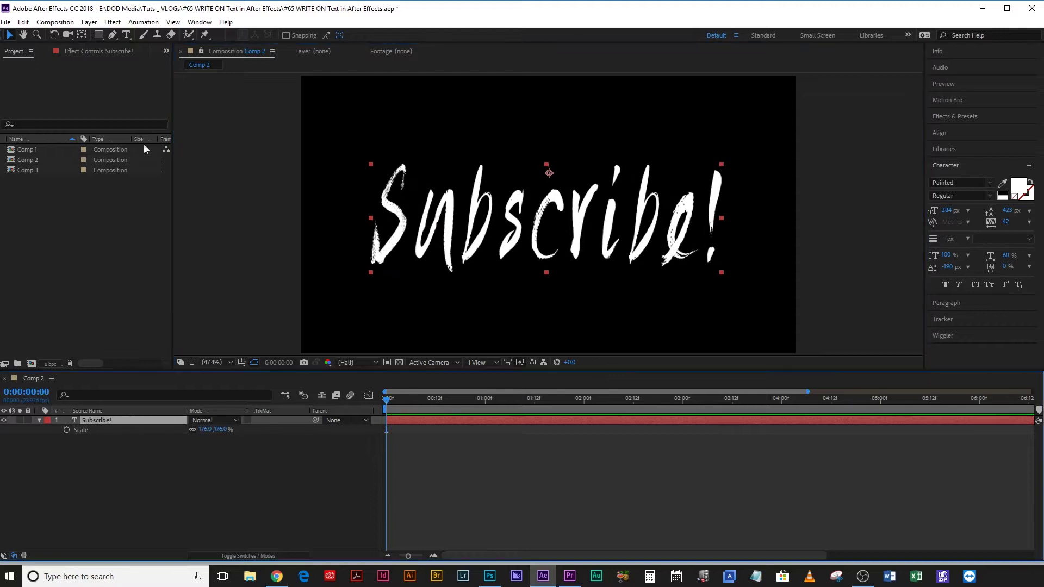
# Select the Pen tool and zoom to 200% on the 'Sub' letters
pyautogui.click(112, 35)
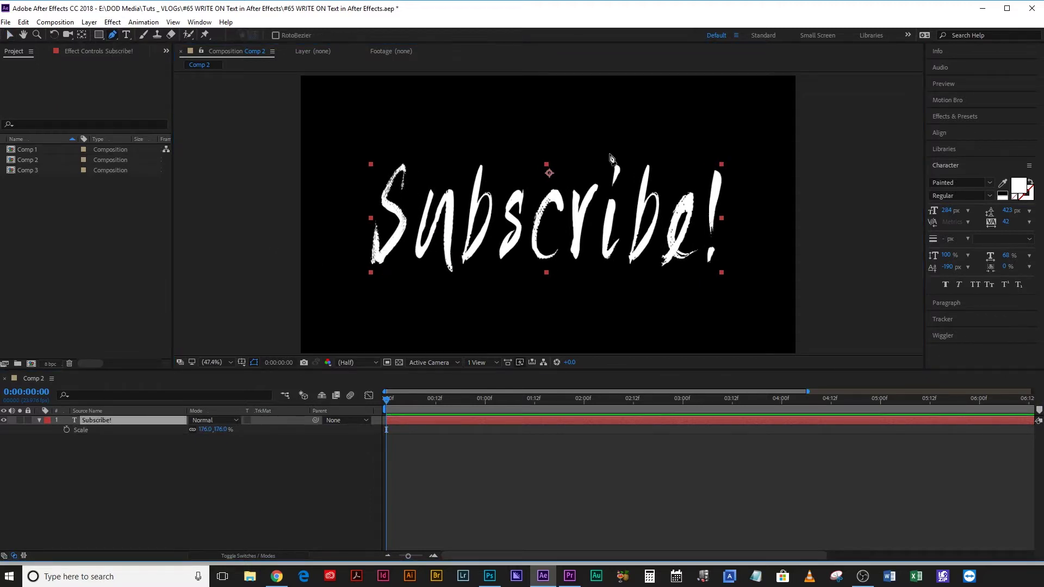
pyautogui.press('.')
pyautogui.press('.')
pyautogui.press('.')
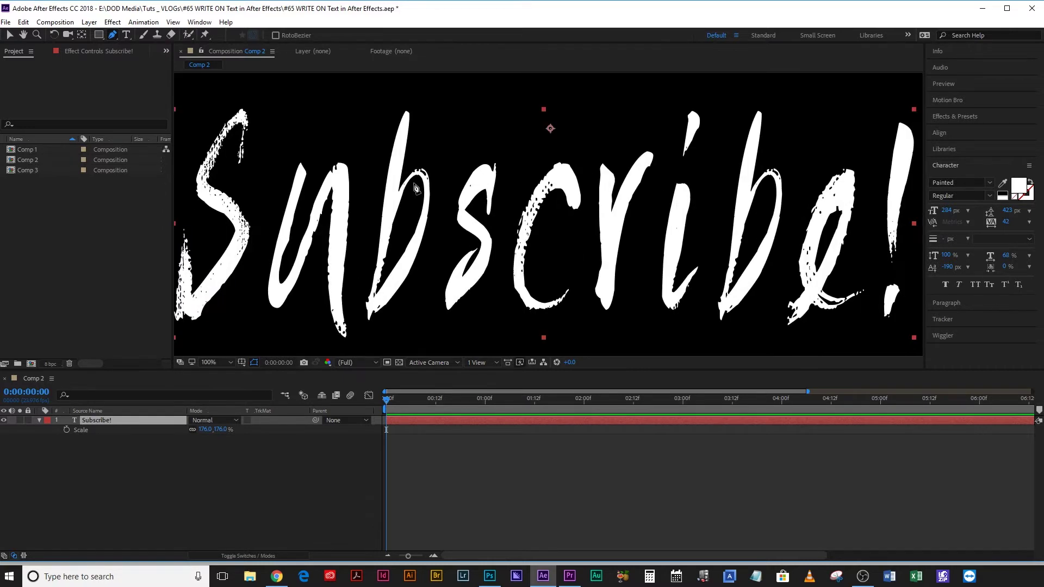
pyautogui.press('.')
pyautogui.press('.')
pyautogui.moveTo(444, 168); pyautogui.dragTo(620, 225)
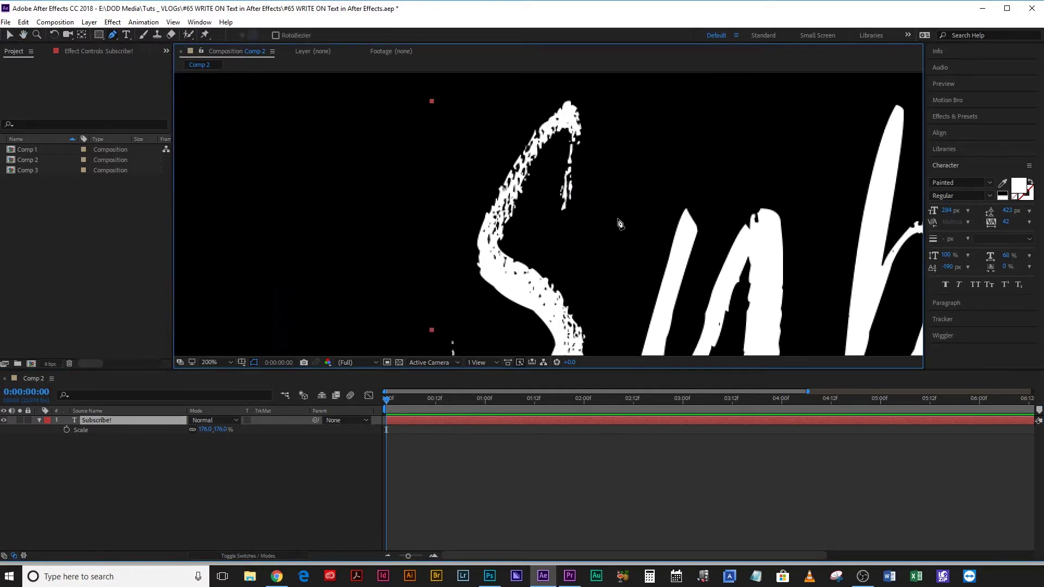
# Trace a mask from the S's tail up over its top curve and down its left side
pyautogui.click(564, 208)
pyautogui.click(569, 196)
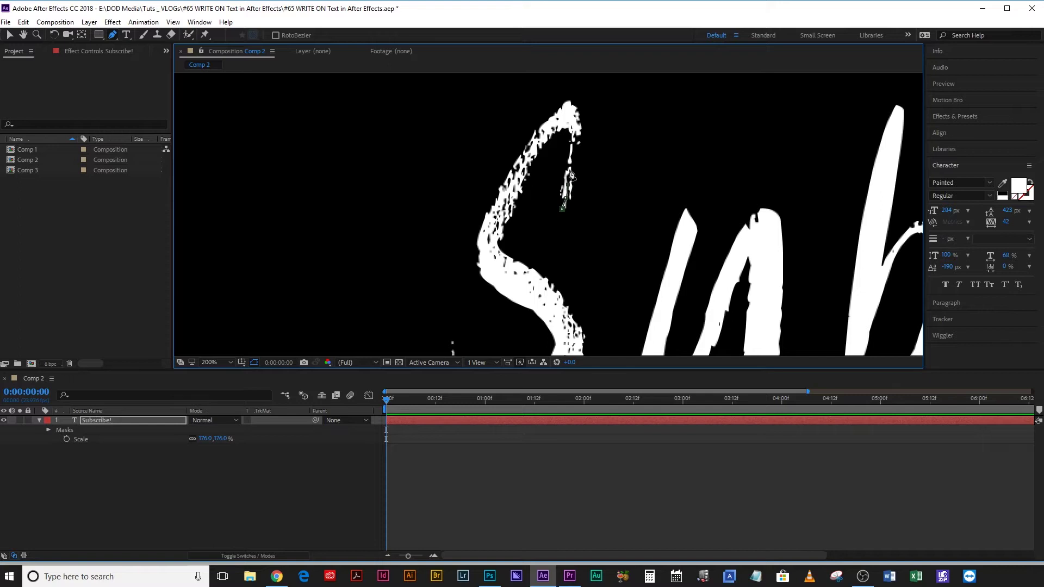
pyautogui.click(571, 143)
pyautogui.click(535, 144)
pyautogui.click(493, 233)
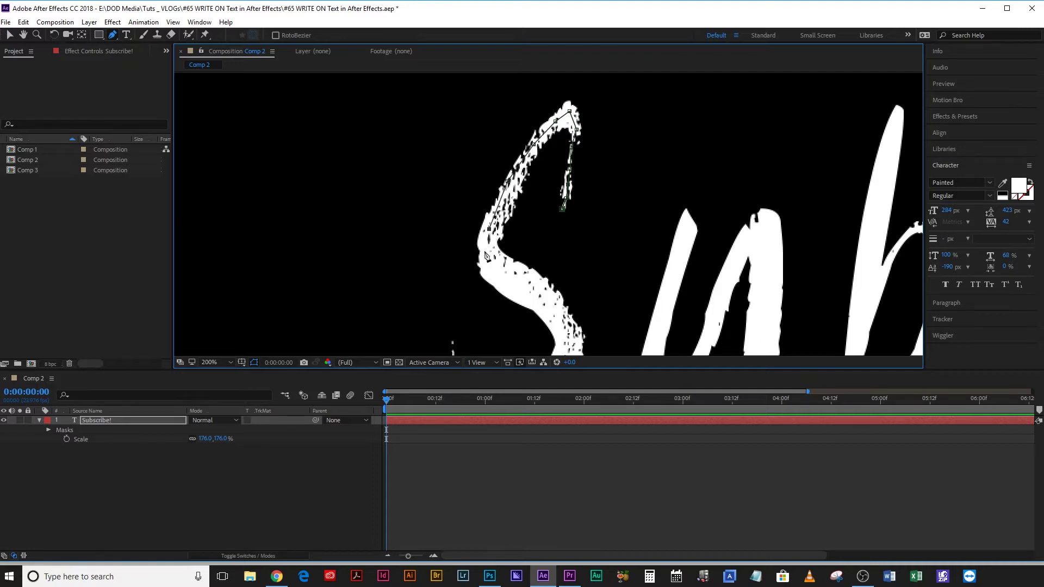
pyautogui.click(544, 303)
pyautogui.click(567, 330)
# Continue the S mask around its lower curve and up to the end stroke's tip, then deselect
pyautogui.press('space')
pyautogui.moveTo(595, 326); pyautogui.dragTo(633, 105)
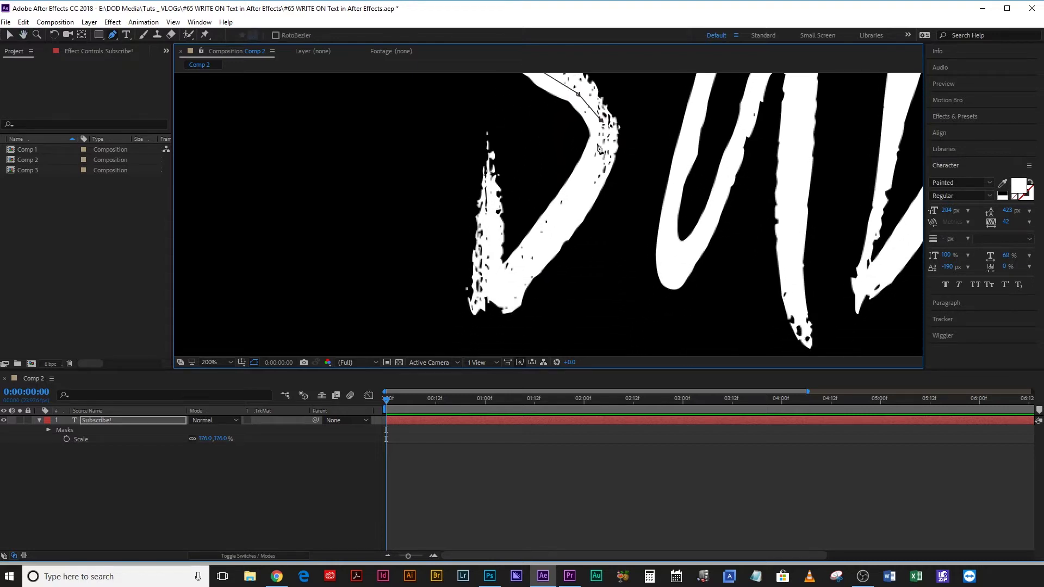
pyautogui.click(586, 188)
pyautogui.click(554, 226)
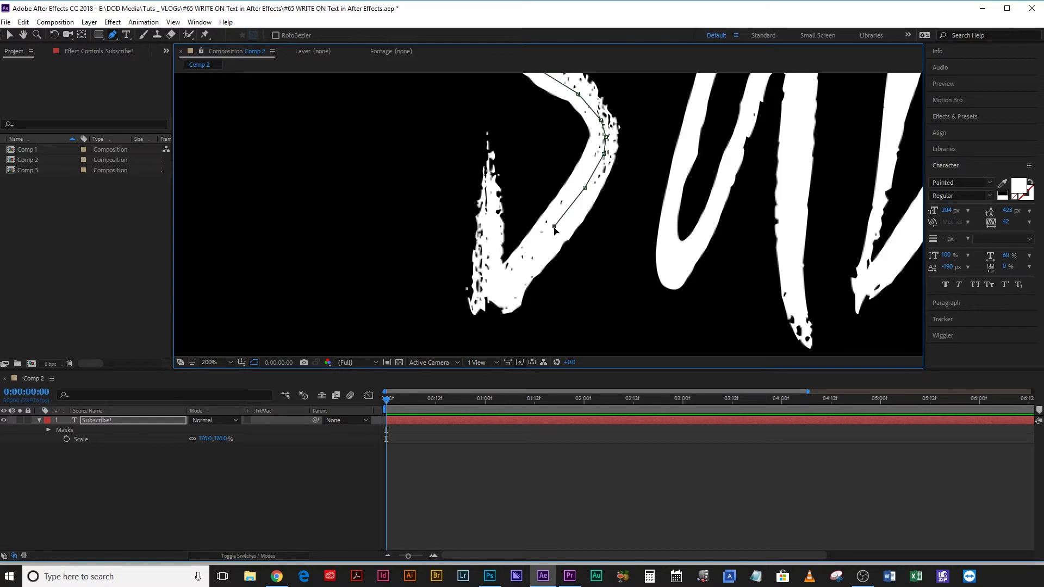
pyautogui.click(517, 265)
pyautogui.click(504, 285)
pyautogui.click(488, 245)
pyautogui.click(491, 189)
pyautogui.click(490, 171)
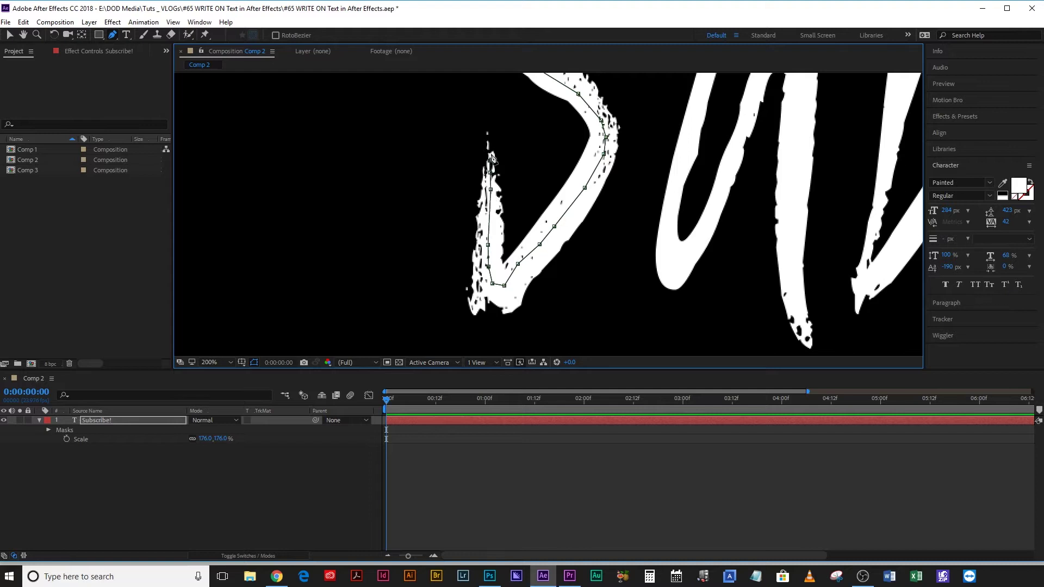
pyautogui.click(488, 133)
pyautogui.scroll(3, 643, 161)
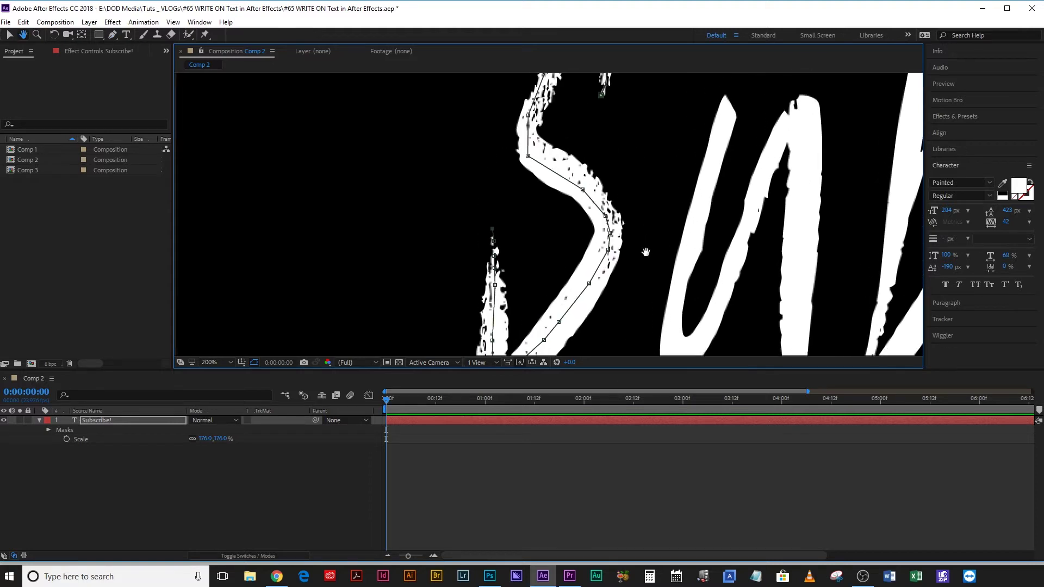
pyautogui.click(609, 482)
# Start a new mask on the u, tracing down its left stroke and around its bottom
pyautogui.click(606, 421)
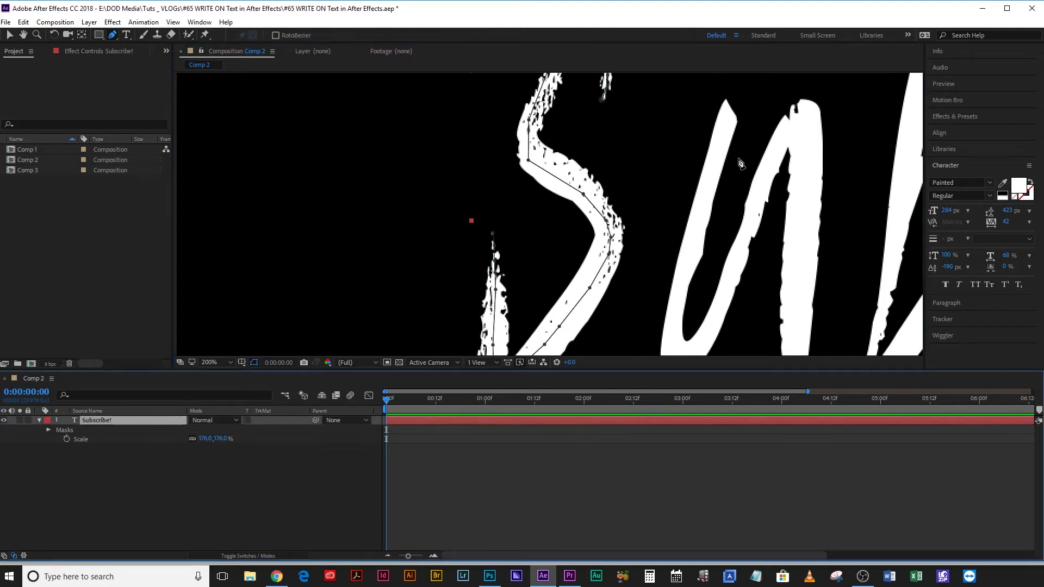
pyautogui.moveTo(718, 166); pyautogui.dragTo(580, 206)
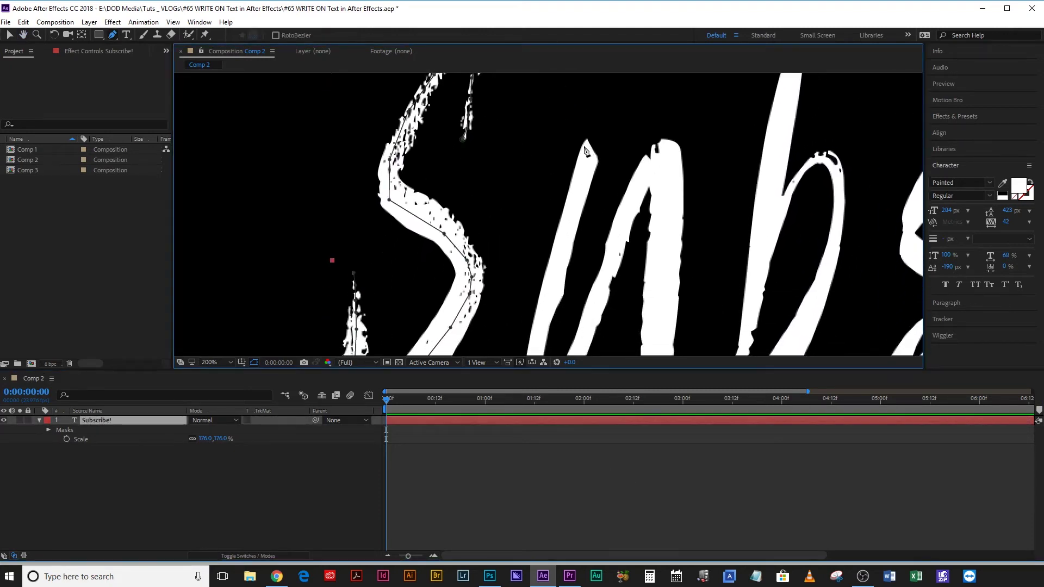
pyautogui.click(586, 143)
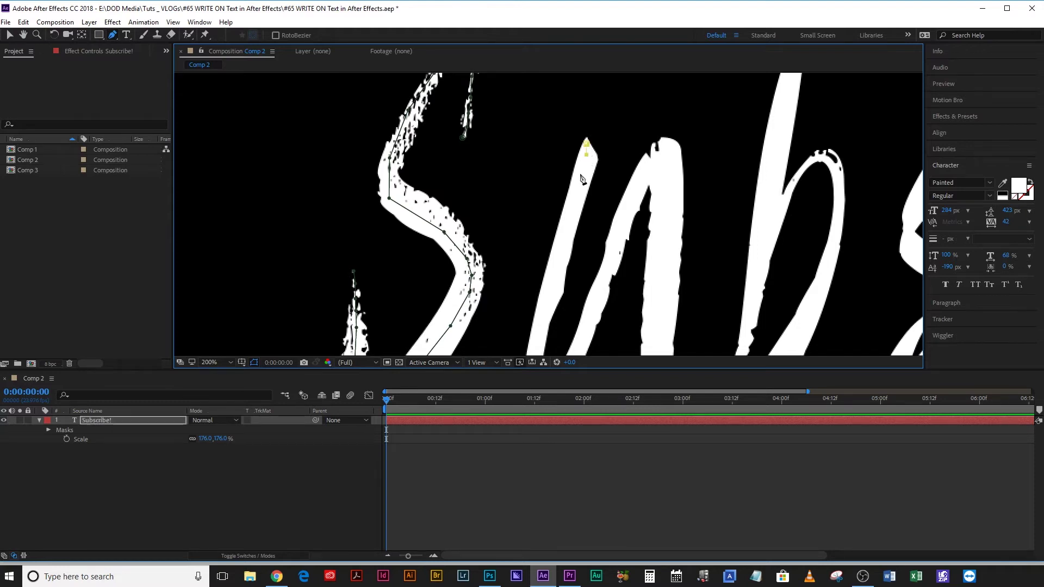
pyautogui.click(573, 207)
pyautogui.click(555, 286)
pyautogui.scroll(-4, 538, 343)
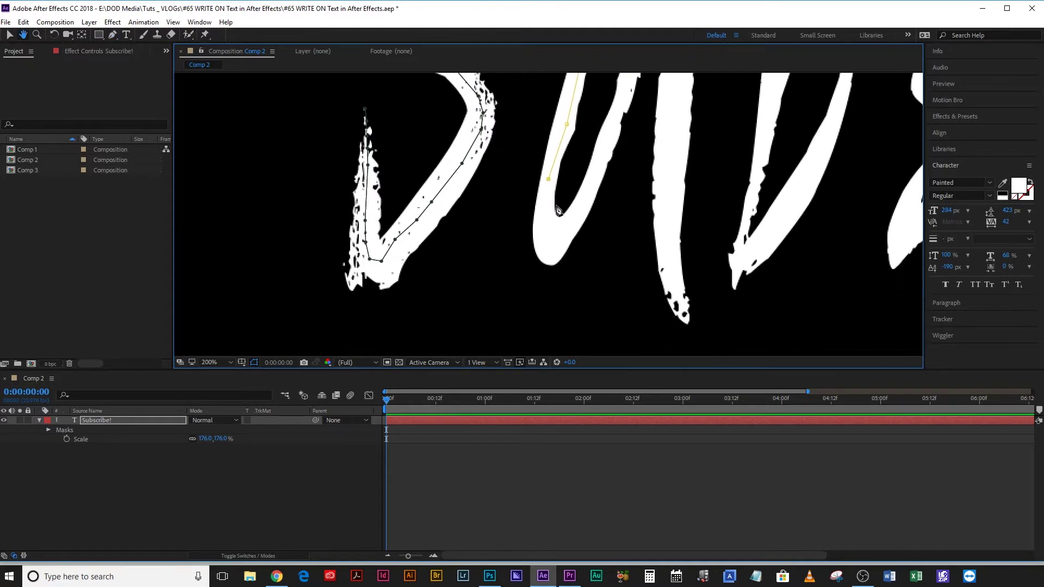
pyautogui.click(545, 221)
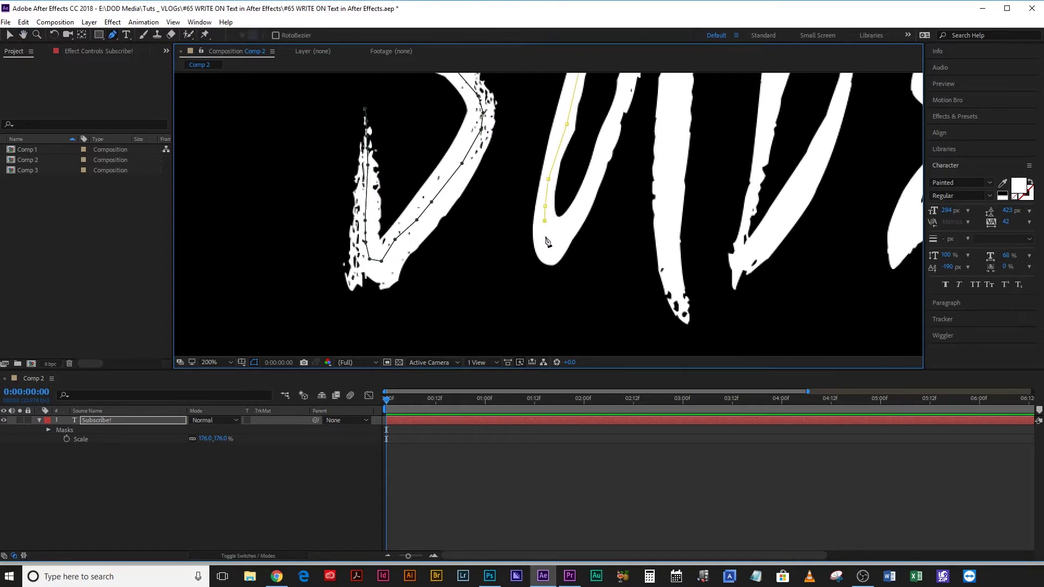
pyautogui.click(558, 241)
pyautogui.click(571, 228)
pyautogui.click(587, 192)
# Finish the u mask down its right stroke to the bottom tip
pyautogui.scroll(-1, 591, 199)
pyautogui.click(626, 170)
pyautogui.click(629, 197)
pyautogui.click(627, 220)
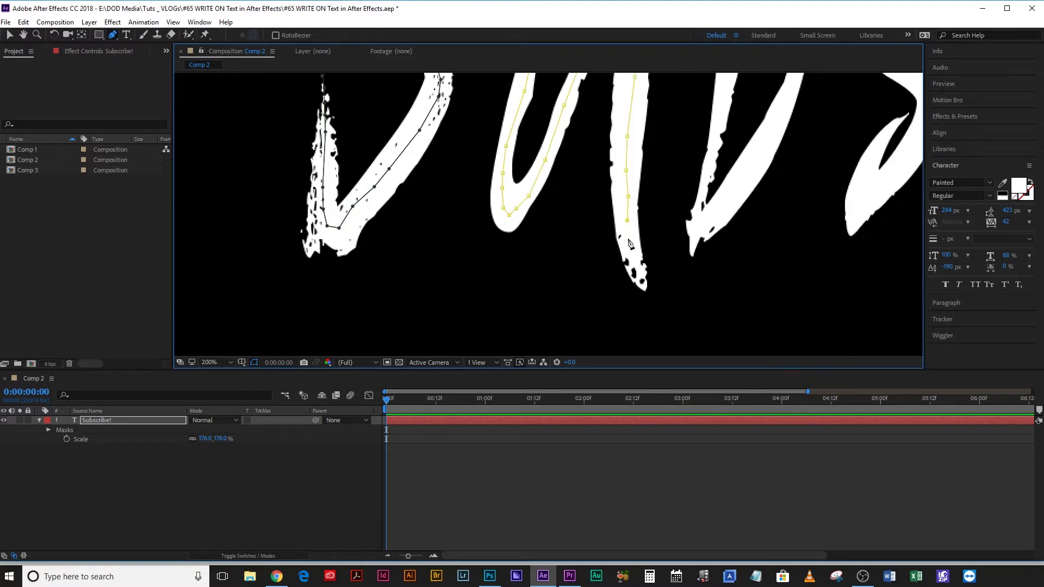
pyautogui.click(628, 237)
pyautogui.click(632, 254)
pyautogui.click(642, 283)
pyautogui.scroll(5, 691, 284)
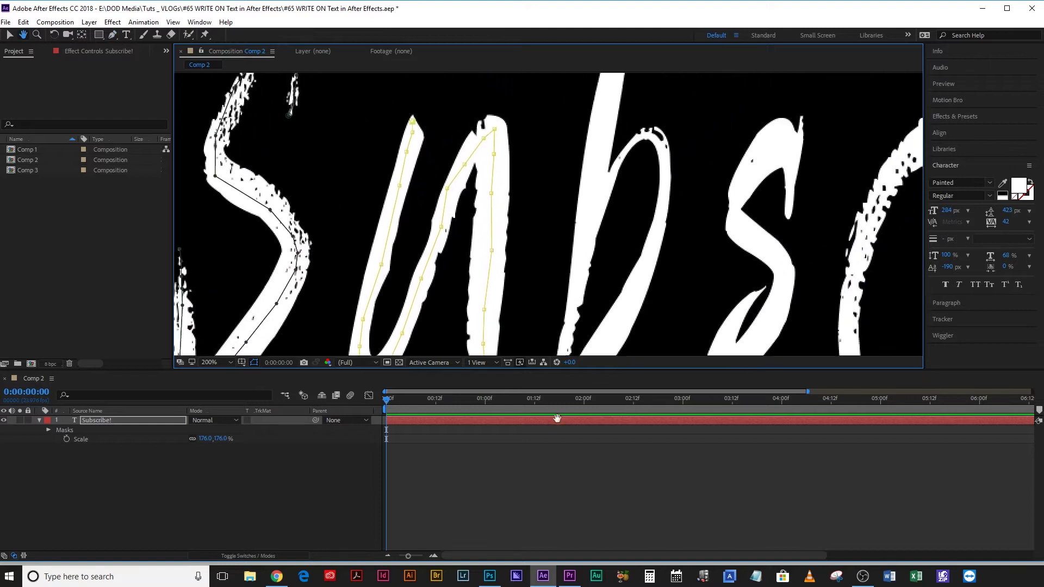
pyautogui.click(607, 443)
# Trace a separate mask down the b's stem
pyautogui.click(606, 421)
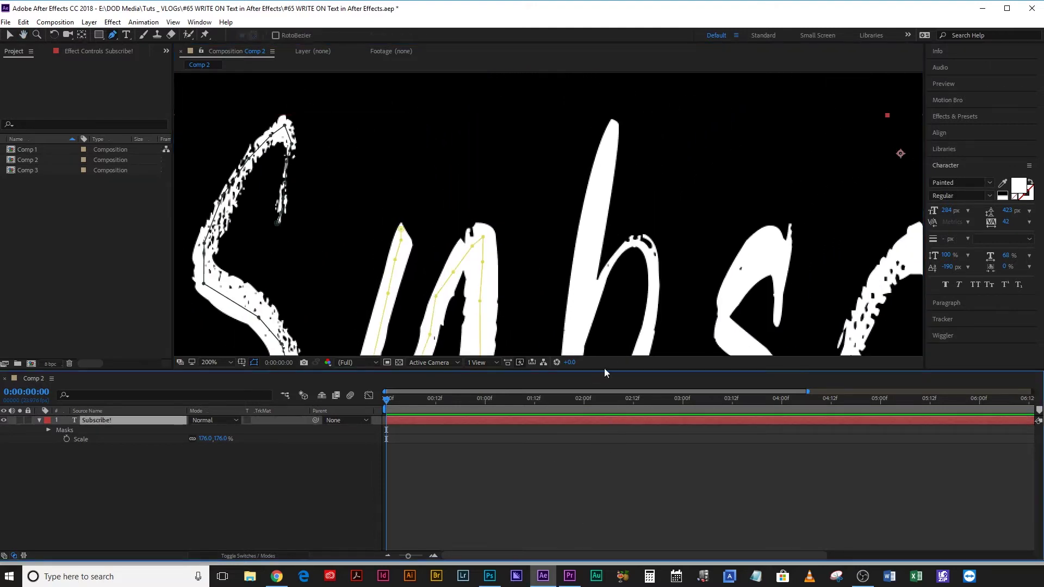
pyautogui.click(615, 126)
pyautogui.click(597, 194)
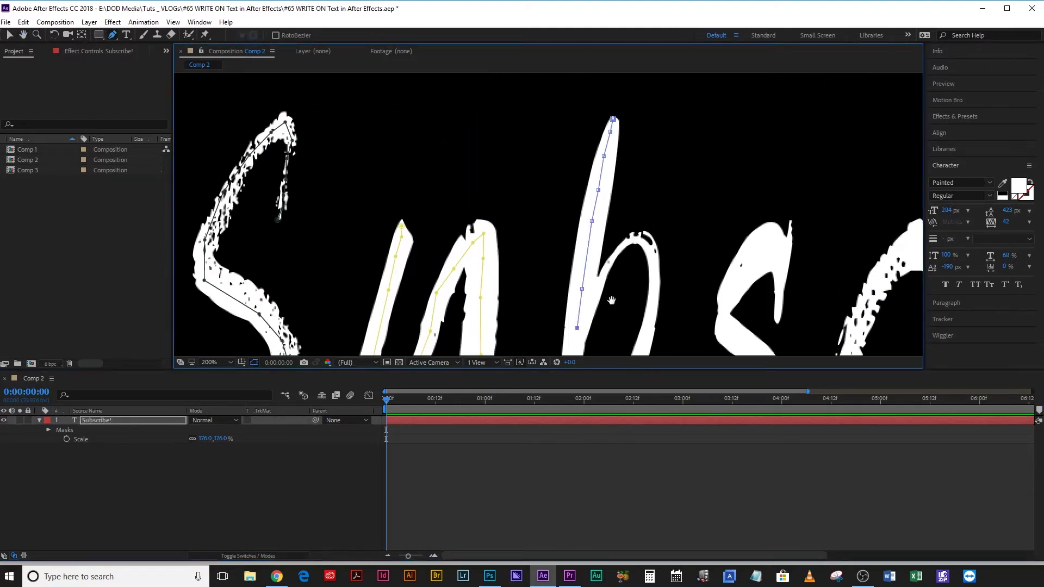
pyautogui.scroll(-5, 604, 288)
pyautogui.click(579, 265)
pyautogui.click(575, 288)
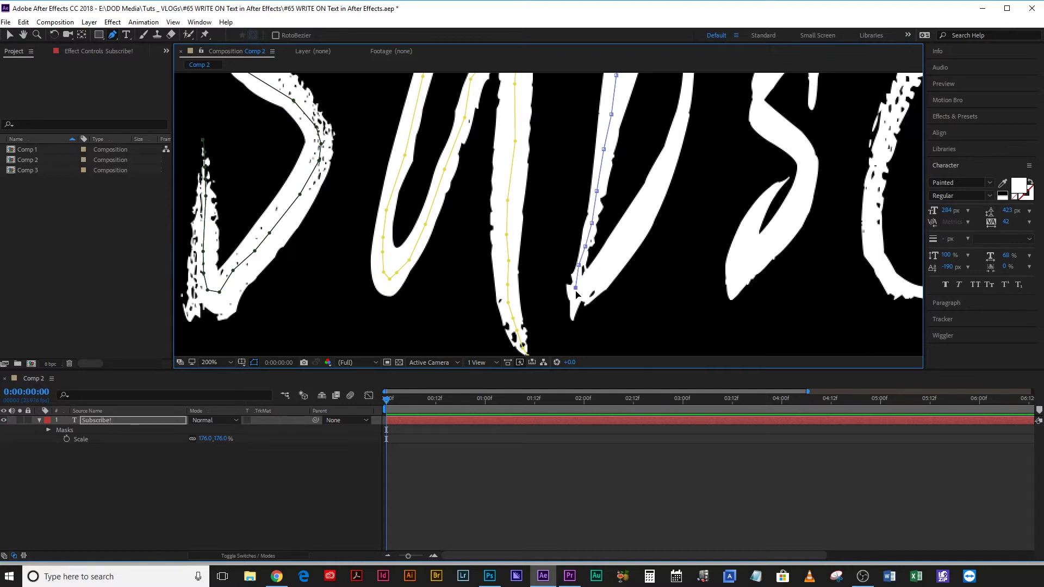
pyautogui.click(573, 303)
pyautogui.press(',')
pyautogui.scroll(3, 613, 128)
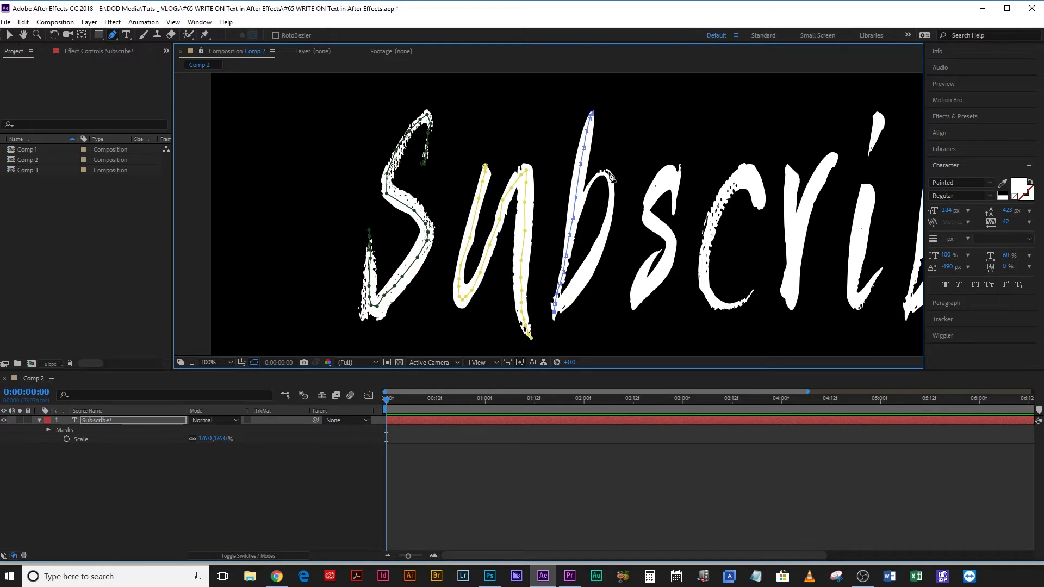
pyautogui.click(510, 463)
# Trace another mask around the b's bowl down to its bottom
pyautogui.click(524, 419)
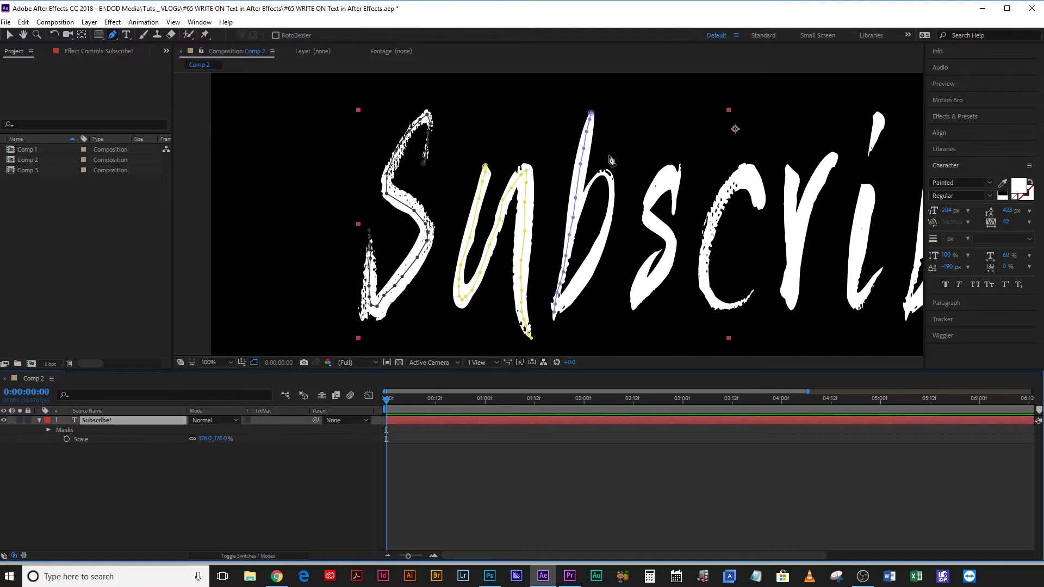
pyautogui.click(578, 206)
pyautogui.click(585, 192)
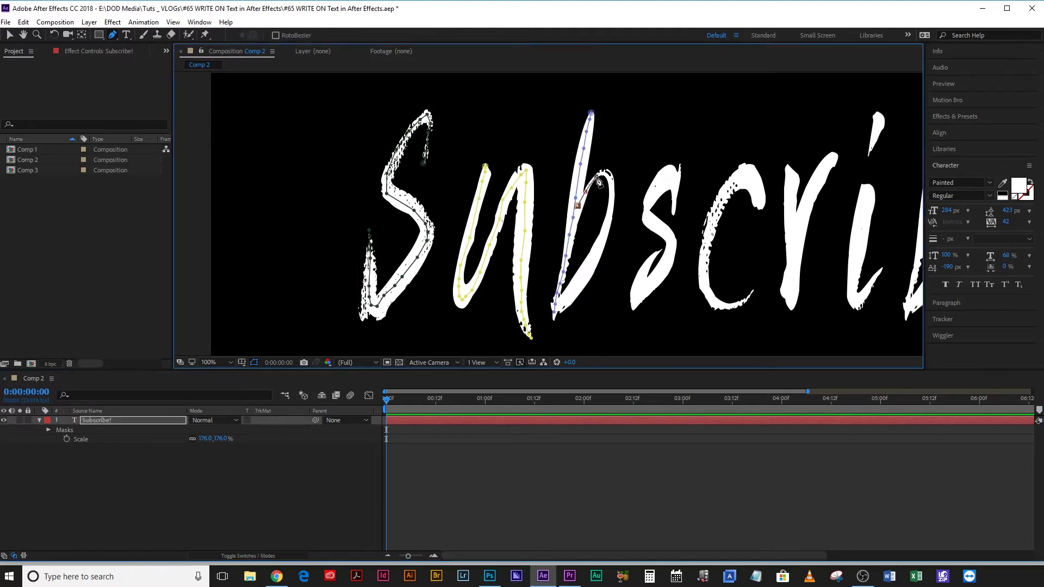
pyautogui.click(596, 176)
pyautogui.click(607, 174)
pyautogui.click(611, 186)
pyautogui.click(611, 222)
pyautogui.click(596, 253)
pyautogui.click(580, 279)
pyautogui.click(567, 294)
pyautogui.click(546, 317)
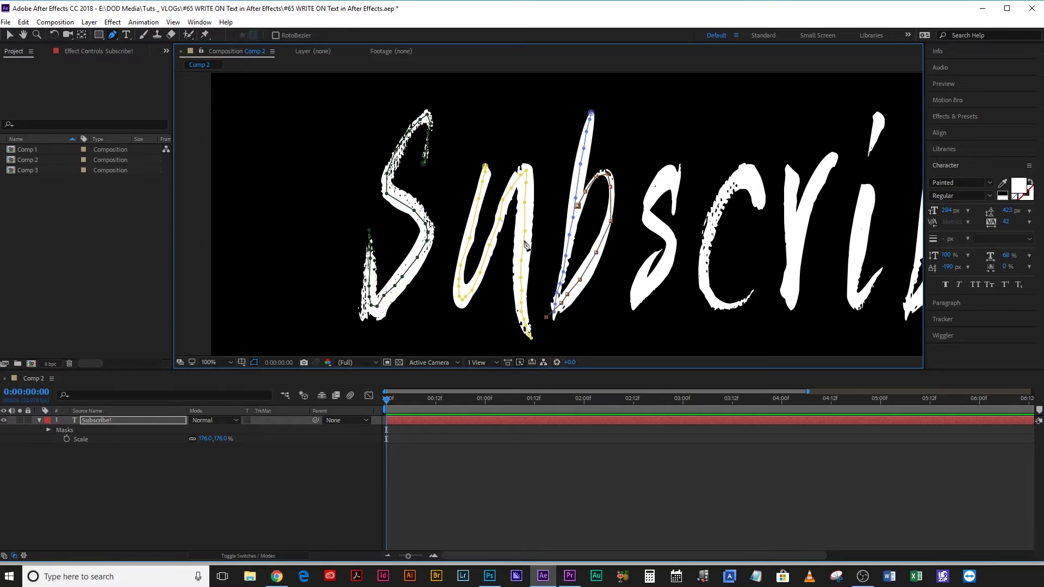
pyautogui.click(518, 457)
# Trace a mask along the letter s toward the c, then zoom out to view the whole text
pyautogui.click(517, 422)
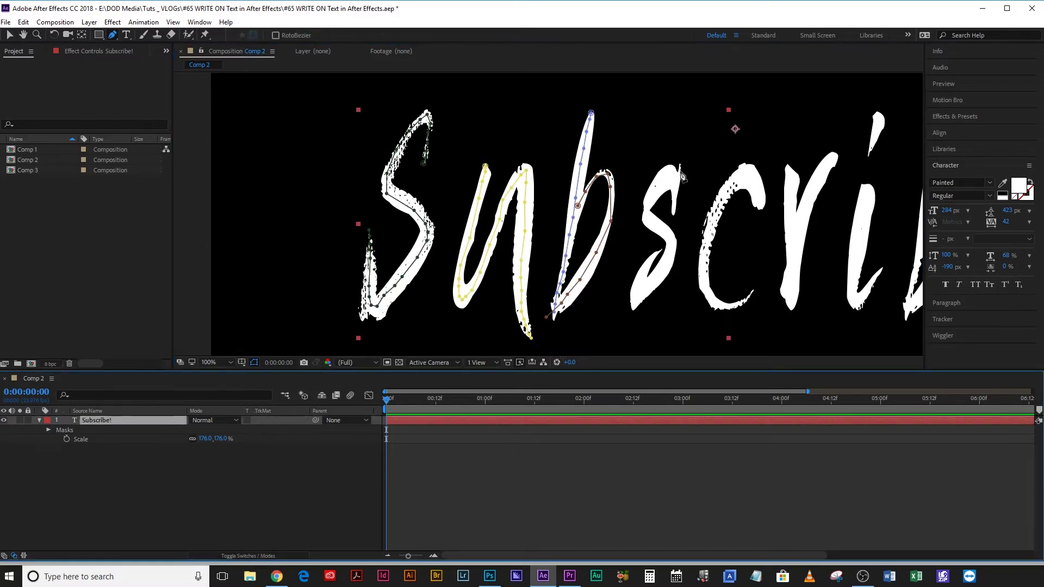
pyautogui.click(680, 173)
pyautogui.click(652, 194)
pyautogui.click(660, 251)
pyautogui.click(638, 296)
pyautogui.click(761, 206)
pyautogui.click(753, 191)
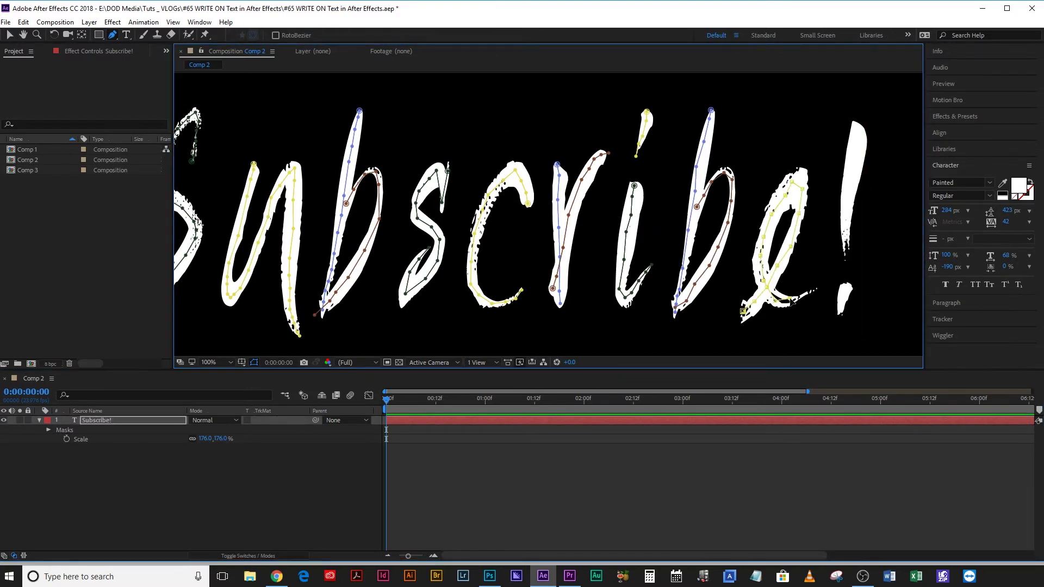
pyautogui.press(',')
pyautogui.press(',')
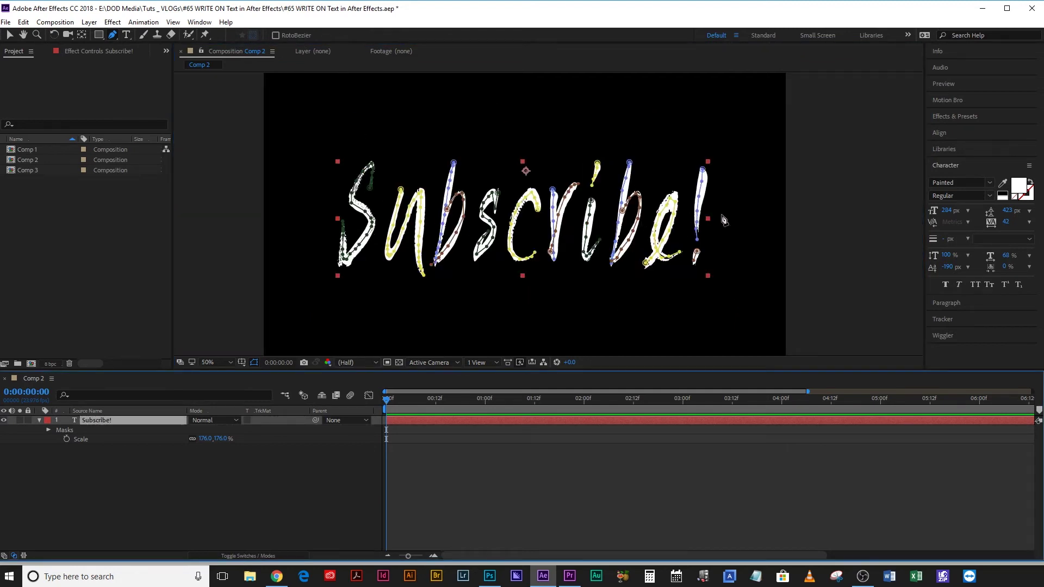
# Apply Generate > Stroke from an Effects & Presets search for 'stroke', enabling All Masks
pyautogui.click(955, 116)
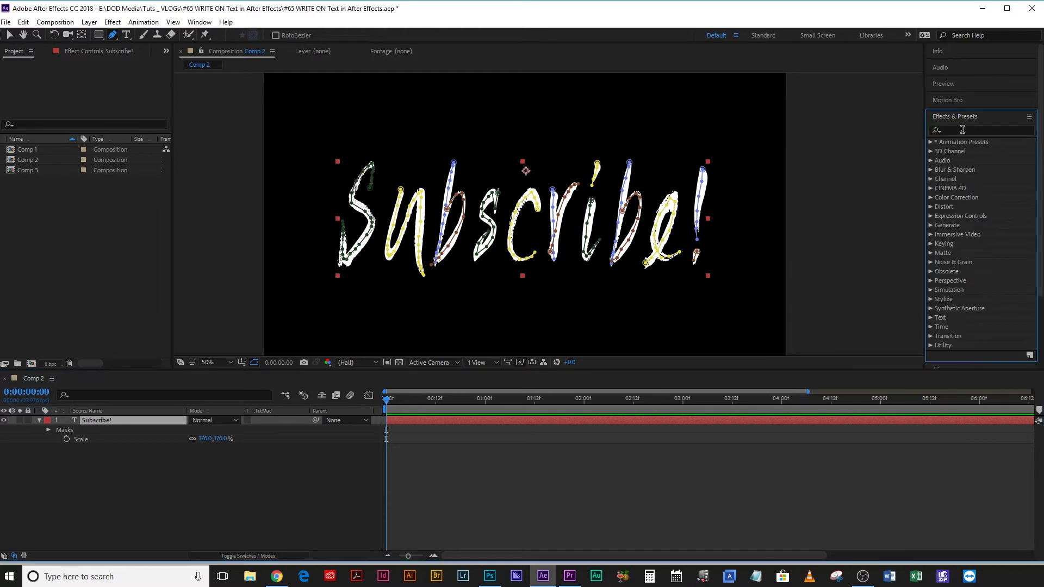
pyautogui.click(955, 132)
pyautogui.write('stroke')
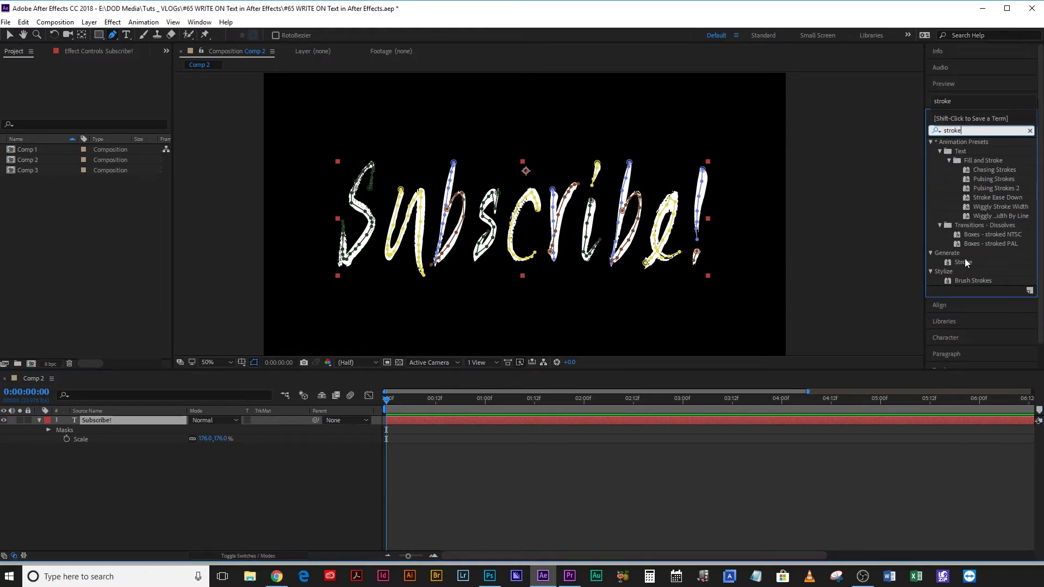
pyautogui.doubleClick(963, 262)
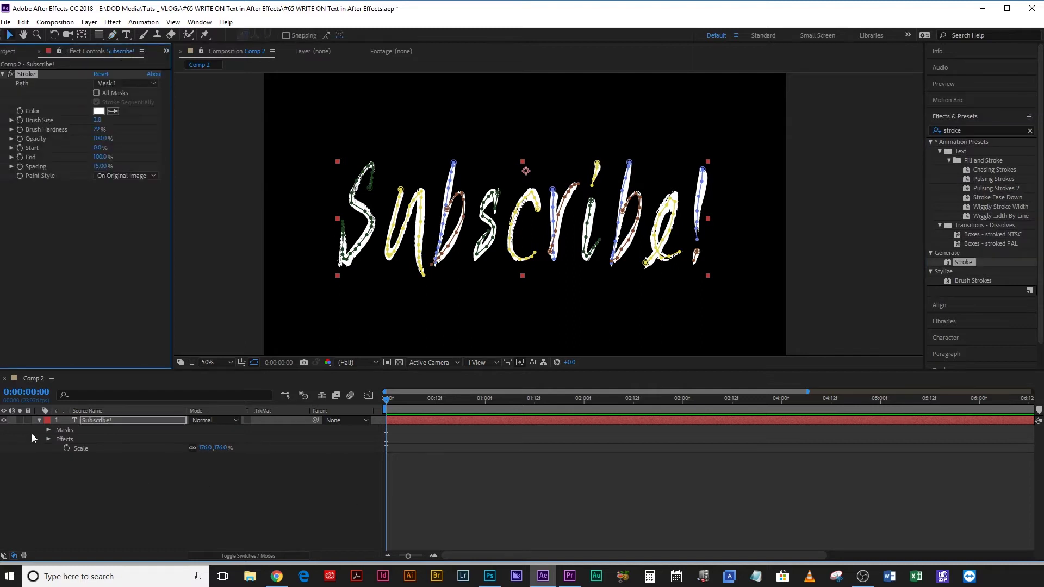
pyautogui.click(97, 93)
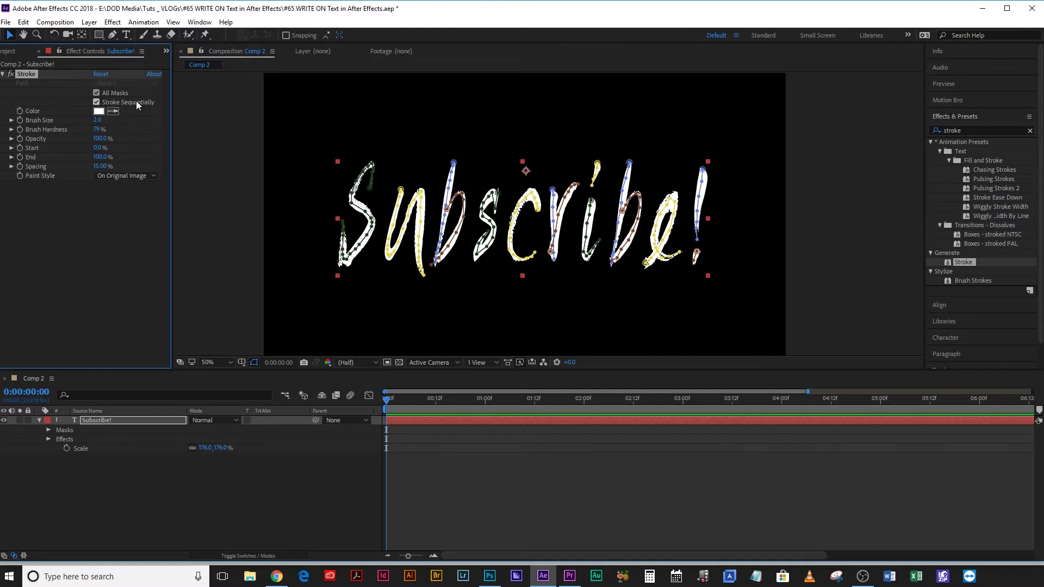
# Set the Stroke's brush size to 22.2 and Paint Style to Reveal Original Image
pyautogui.press('m')
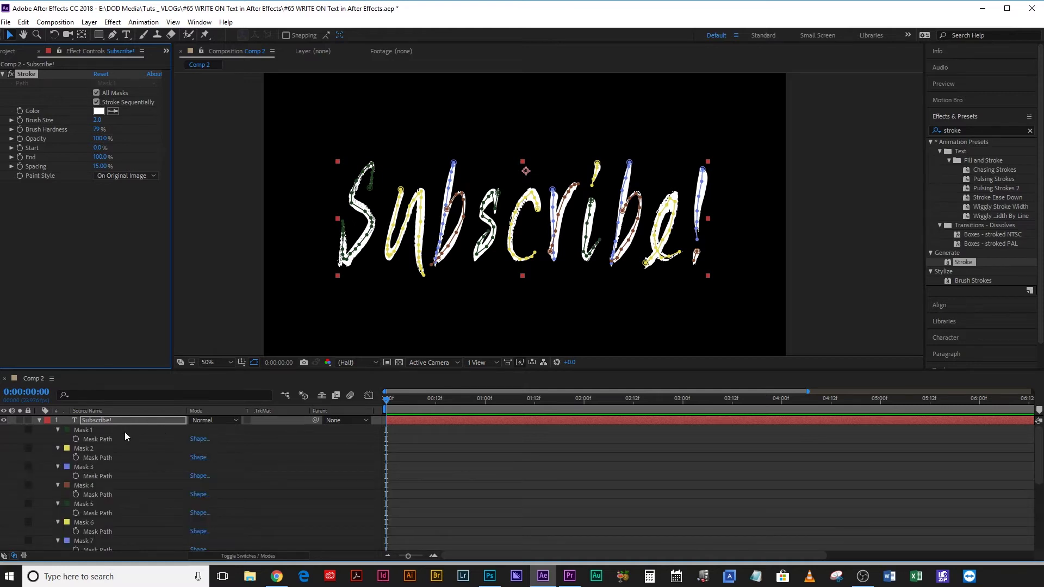
pyautogui.scroll(-3, 125, 432)
pyautogui.scroll(3, 121, 452)
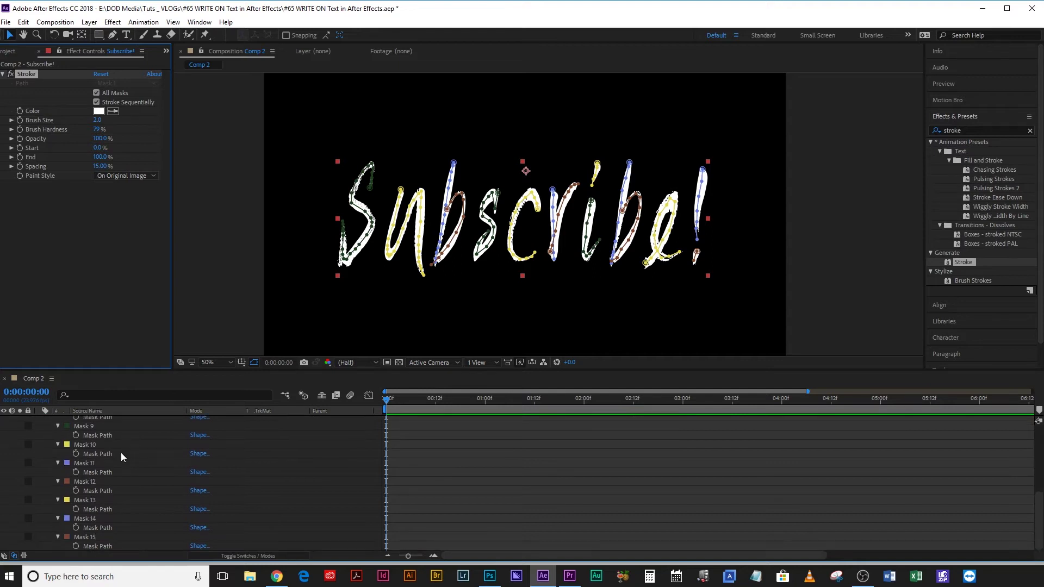
pyautogui.scroll(1, 120, 458)
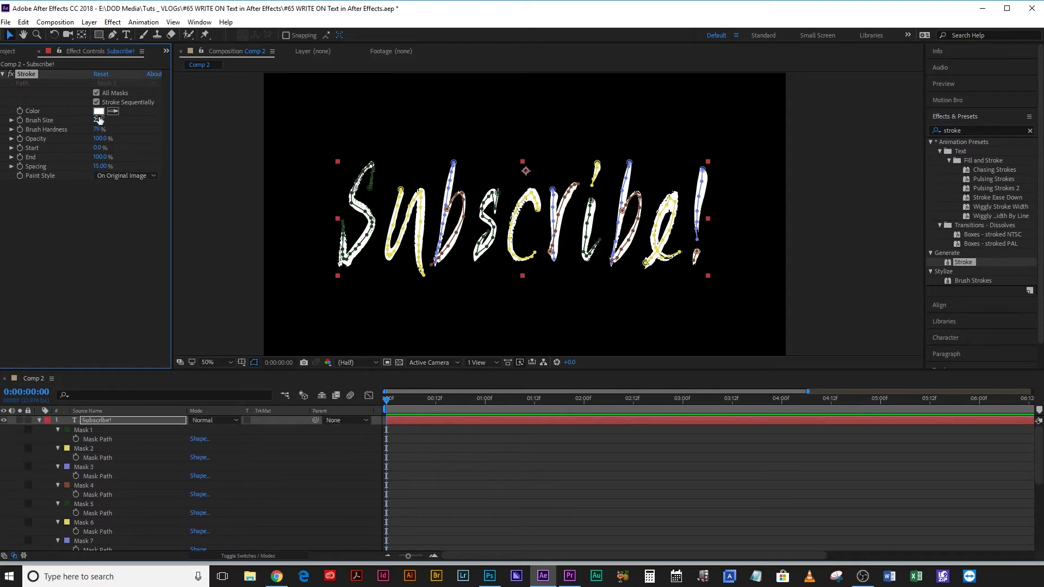
pyautogui.moveTo(112, 121)
pyautogui.mouseDown()
pyautogui.moveTo(206, 140)
pyautogui.moveTo(202, 149)
pyautogui.moveTo(237, 147)
pyautogui.mouseUp()
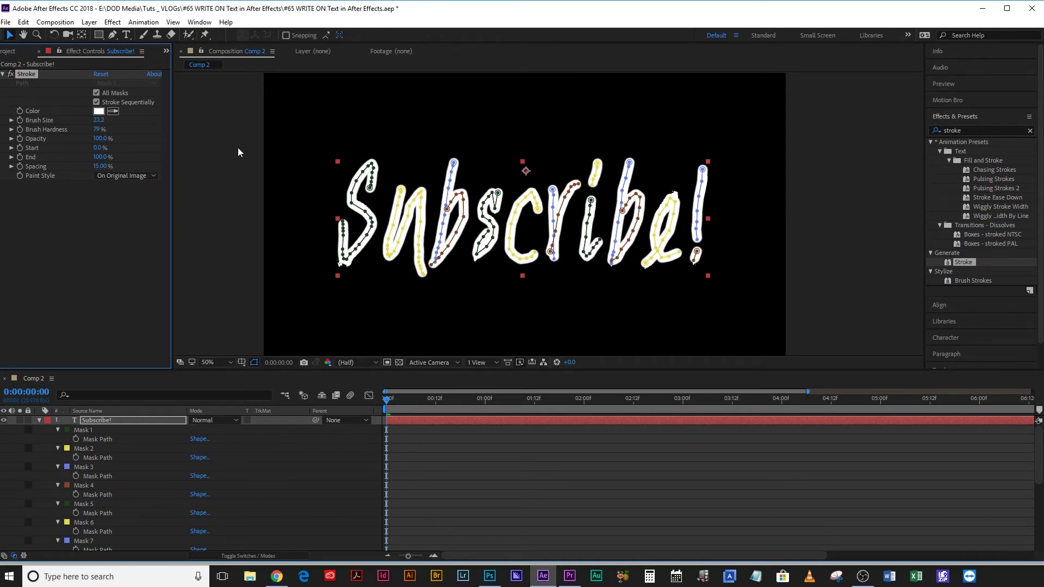
pyautogui.click(113, 176)
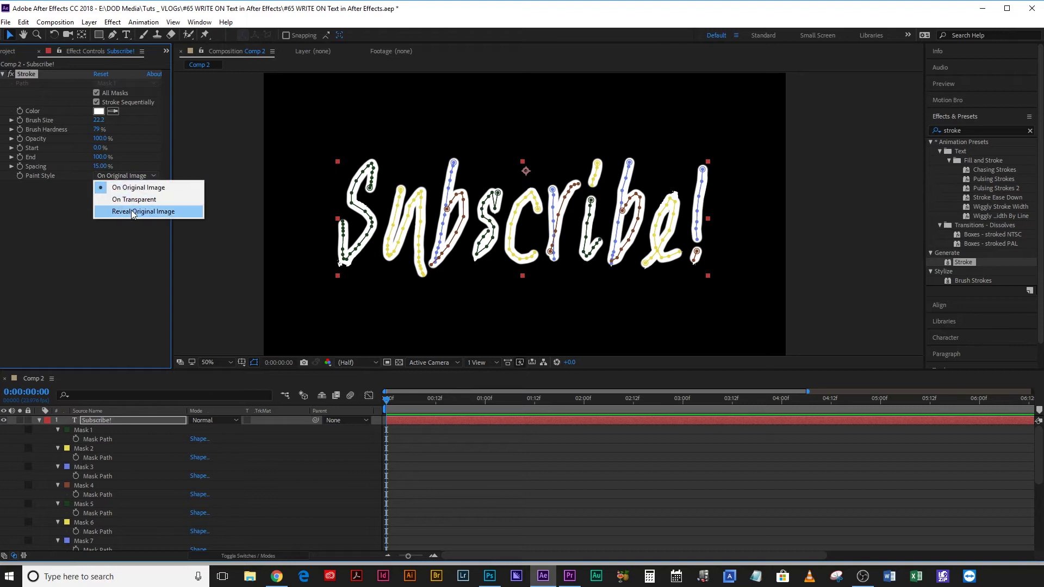
pyautogui.click(132, 211)
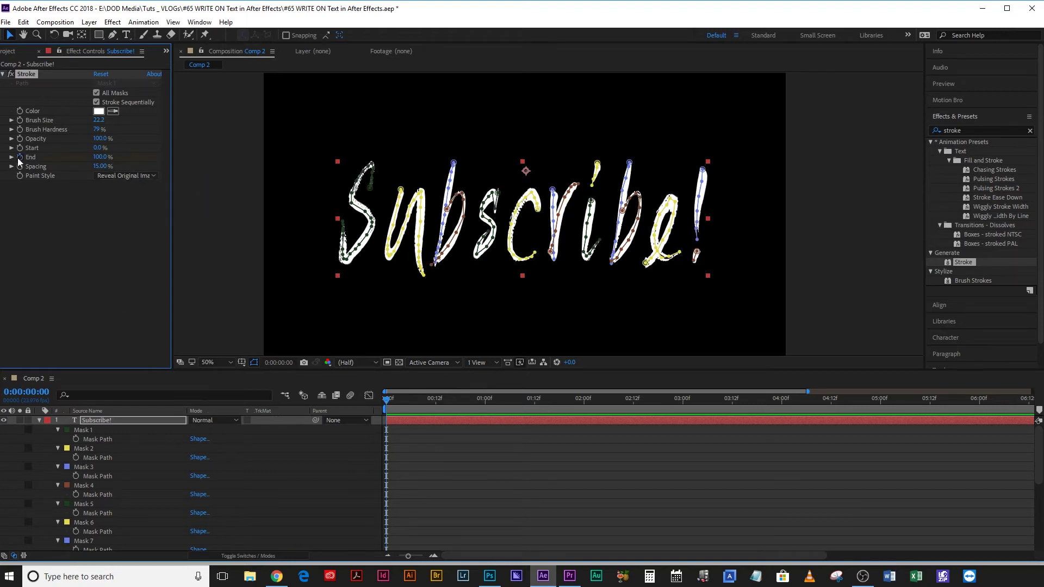
# Keyframe Stroke End from 0% at the start to 100% at one second, then preview
pyautogui.moveTo(102, 158)
pyautogui.mouseDown()
pyautogui.moveTo(38, 165)
pyautogui.moveTo(82, 160)
pyautogui.mouseUp()
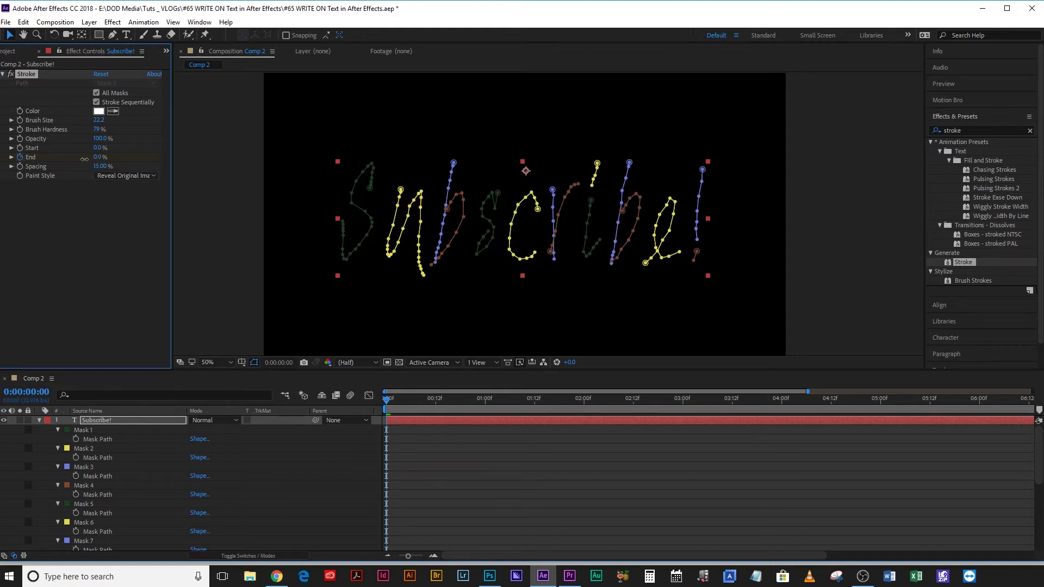
pyautogui.click(484, 401)
pyautogui.moveTo(99, 158); pyautogui.dragTo(154, 159)
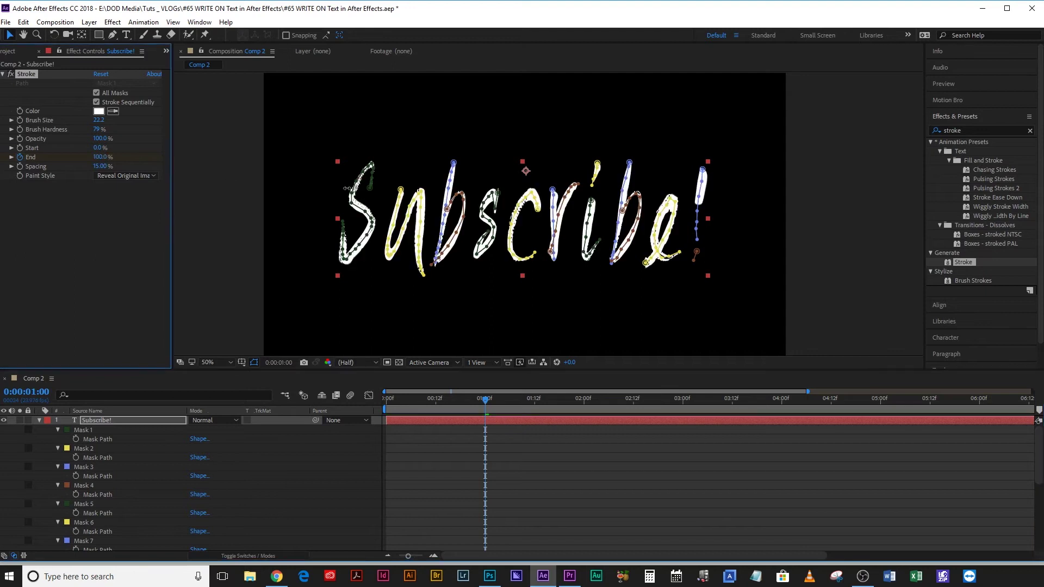
pyautogui.click(587, 463)
pyautogui.moveTo(462, 405); pyautogui.dragTo(385, 406)
pyautogui.press('space')
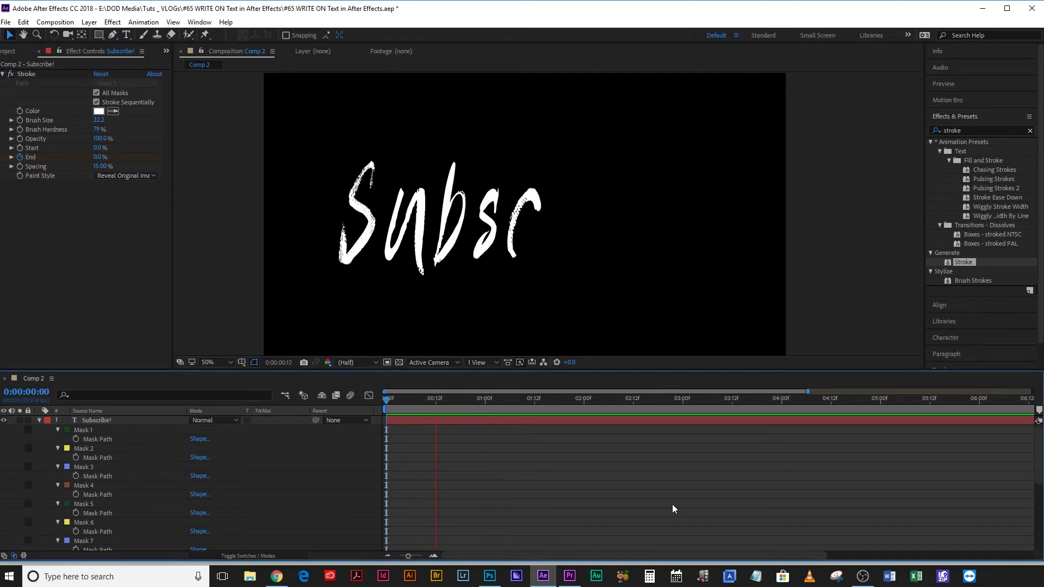
pyautogui.press('space')
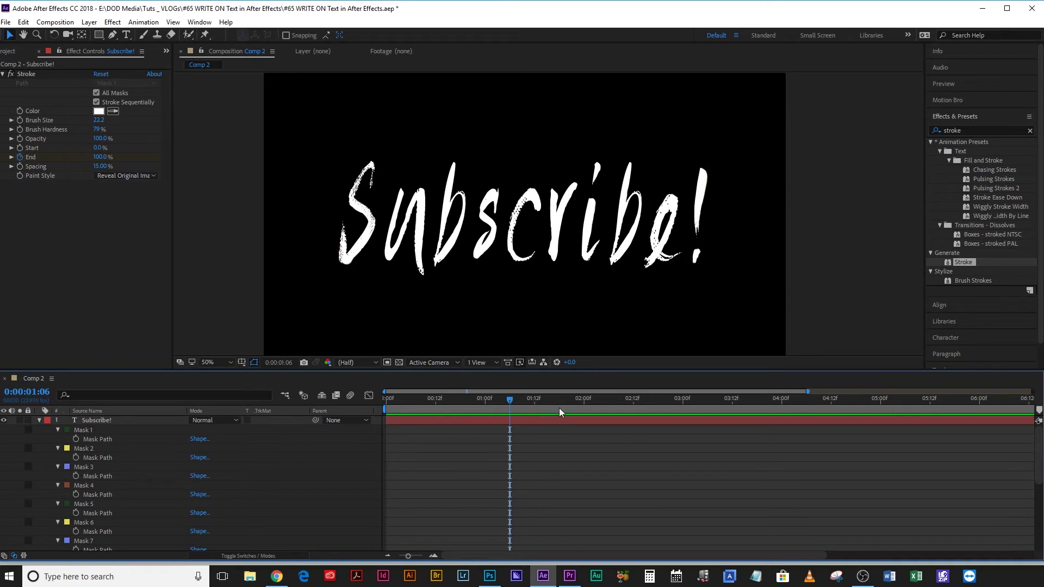
# Move the 100% End keyframe to about 2:00 and preview the slower write-on
pyautogui.click(563, 420)
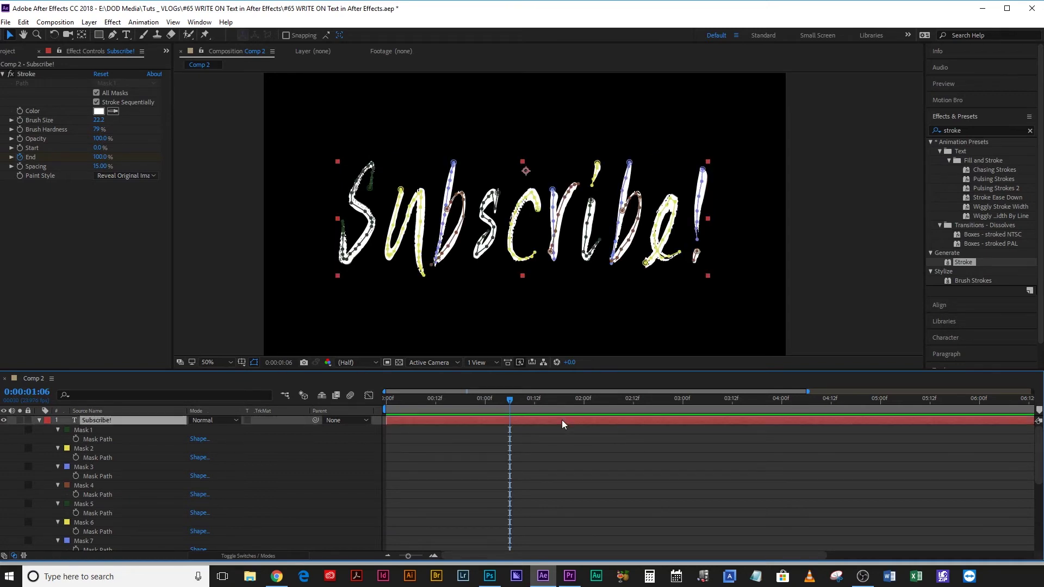
pyautogui.press('u')
pyautogui.moveTo(484, 438); pyautogui.dragTo(584, 447)
pyautogui.moveTo(511, 401); pyautogui.dragTo(386, 399)
pyautogui.click(292, 517)
pyautogui.press('space')
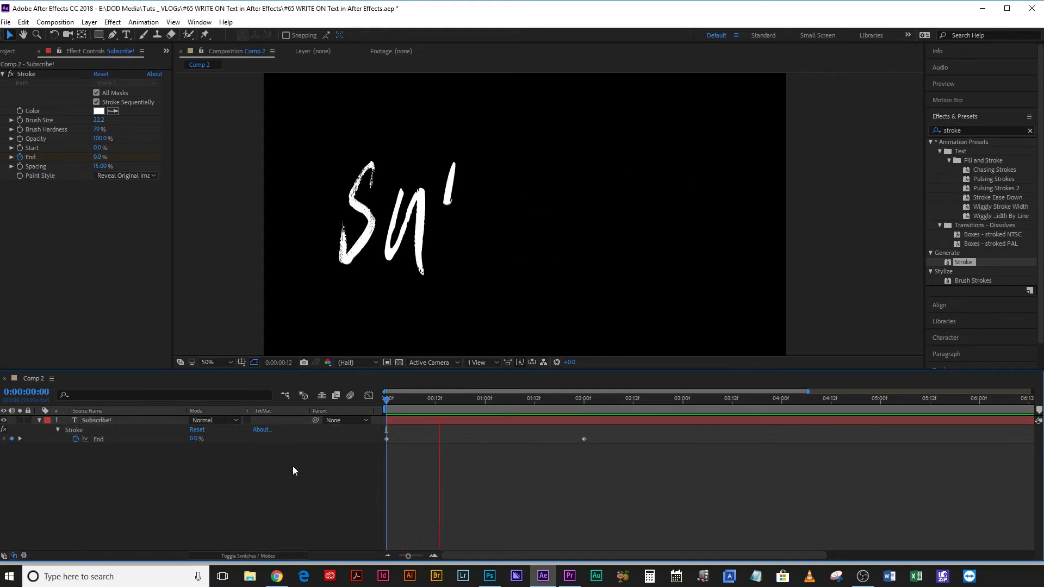
pyautogui.press('space')
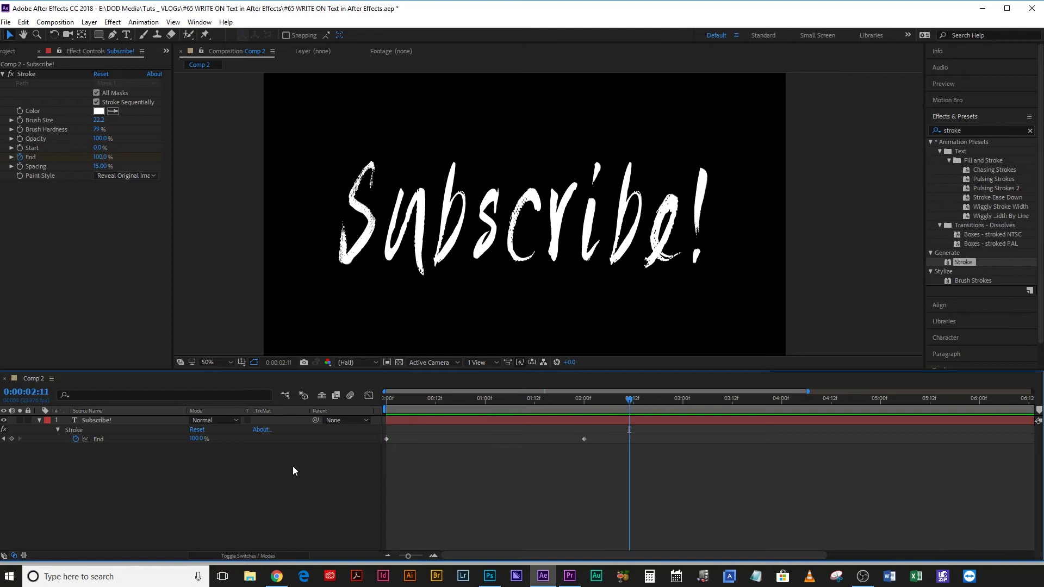
pyautogui.click(496, 423)
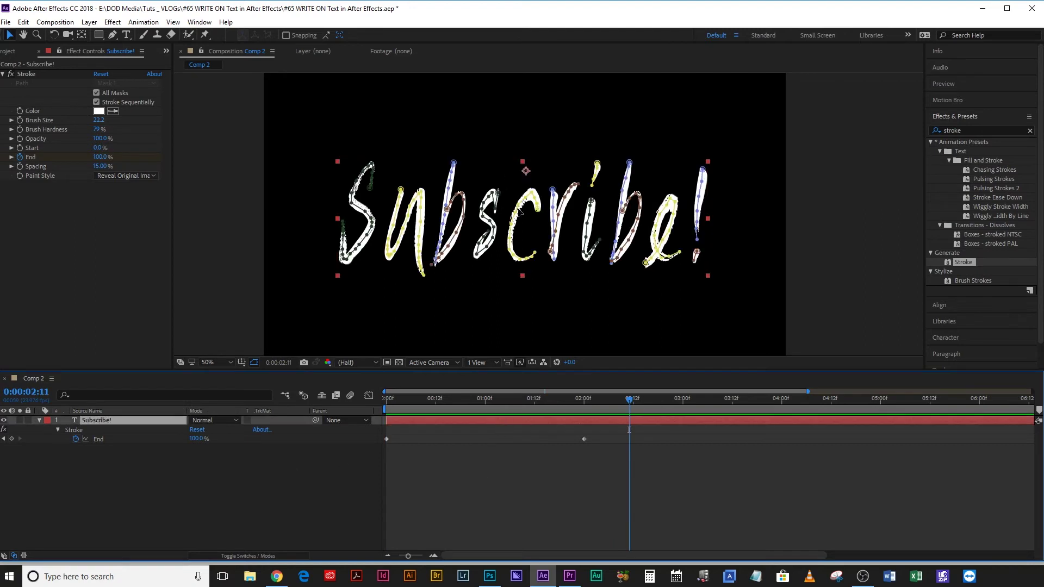